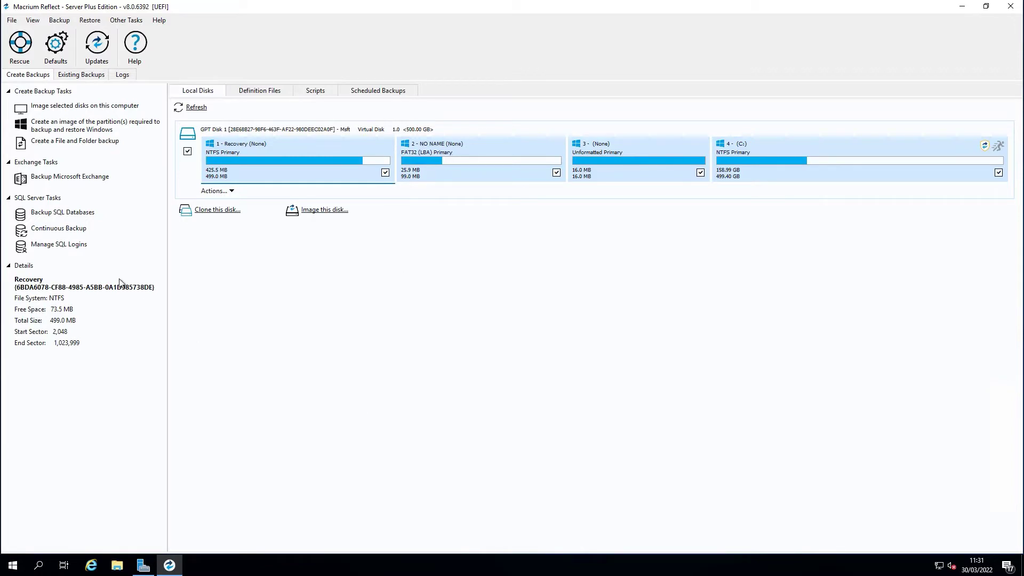
- Open Manage SQL Logins to list the available SQL instances, including SQL2019DEV
click(83, 241)
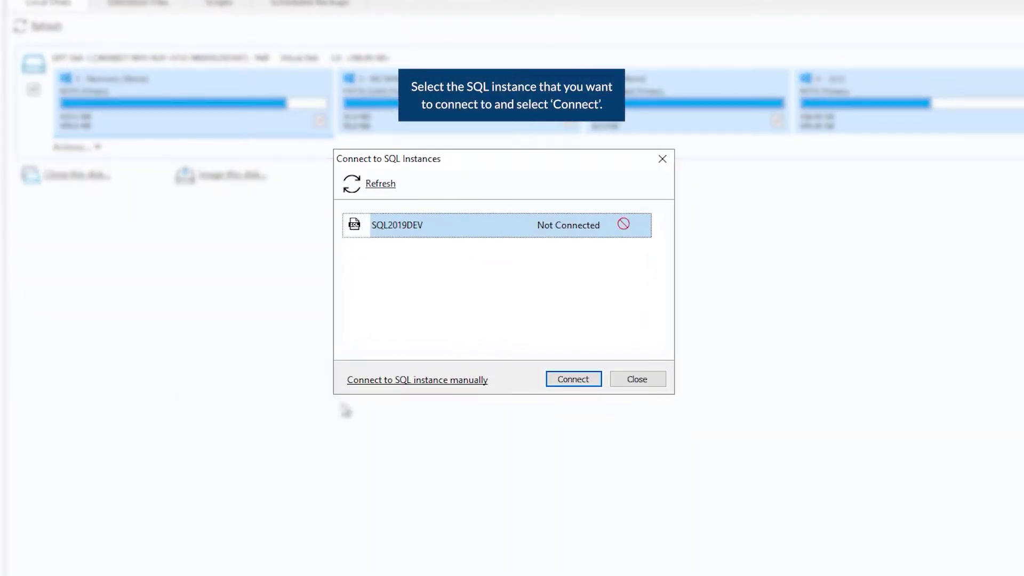
- Connect SQL2019DEV with a Windows user name and password, then close the instances list
click(564, 381)
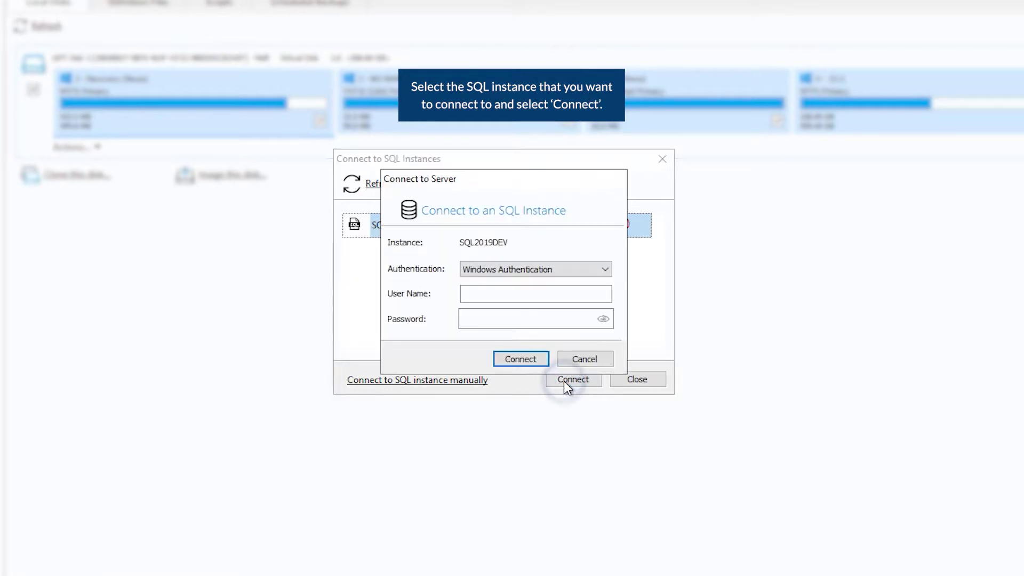
click(592, 292)
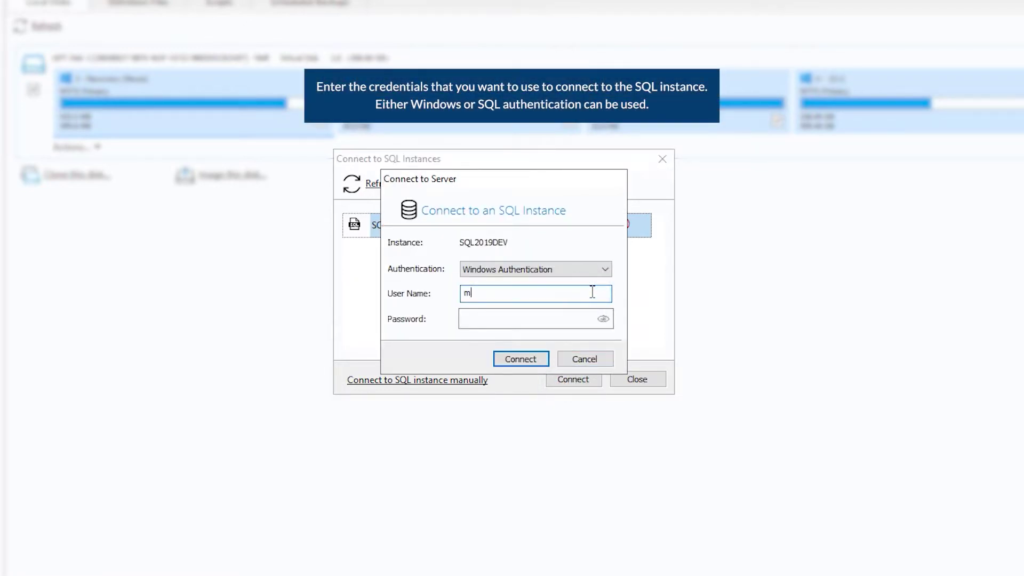
key(Tab)
text(************)
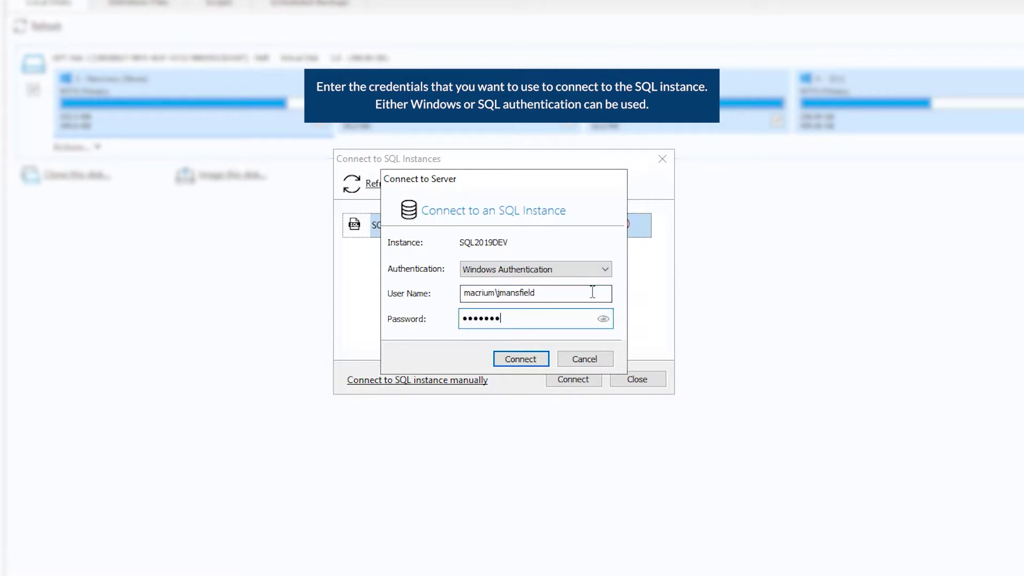
text(*****)
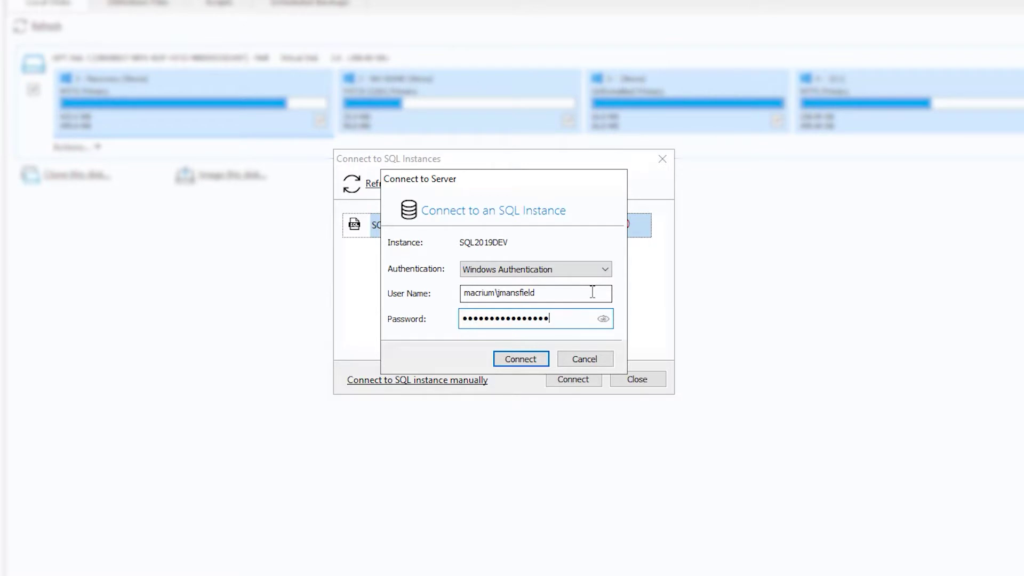
key(Return)
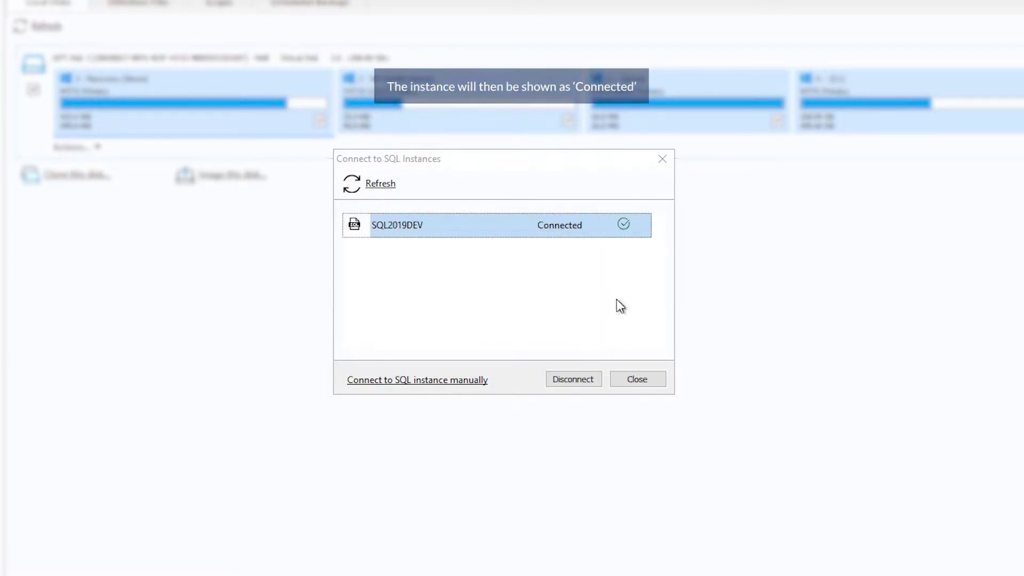
click(655, 376)
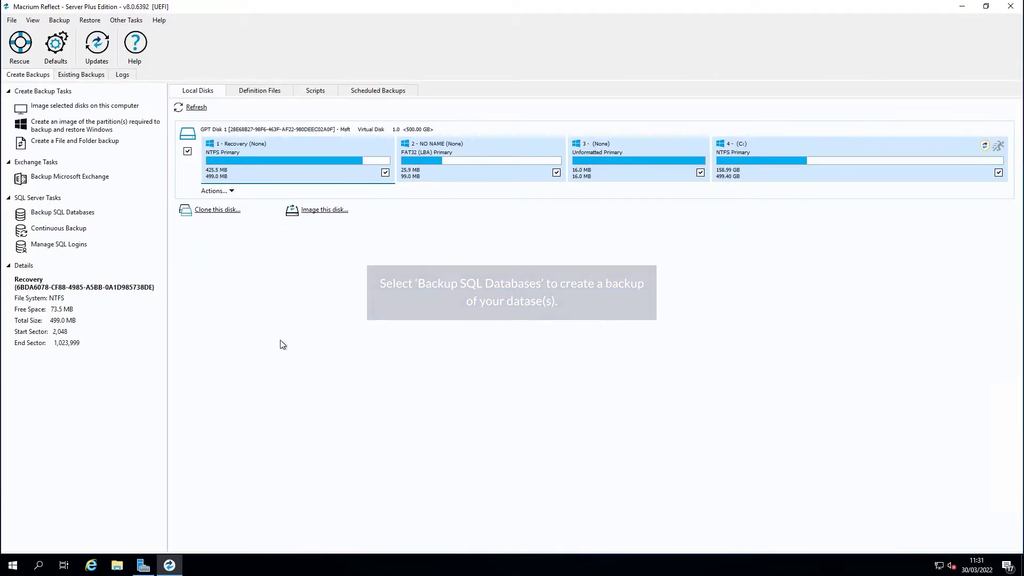
- Start a SQL database backup of only the Blank database to C:\SqlBackup\ and continue
click(63, 215)
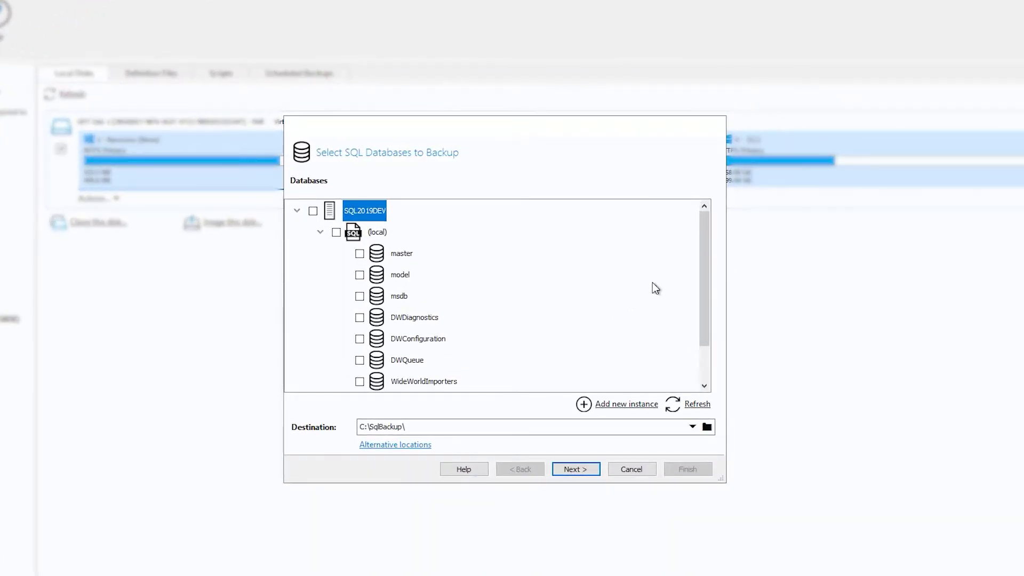
click(707, 248)
drag(707, 255, 703, 345)
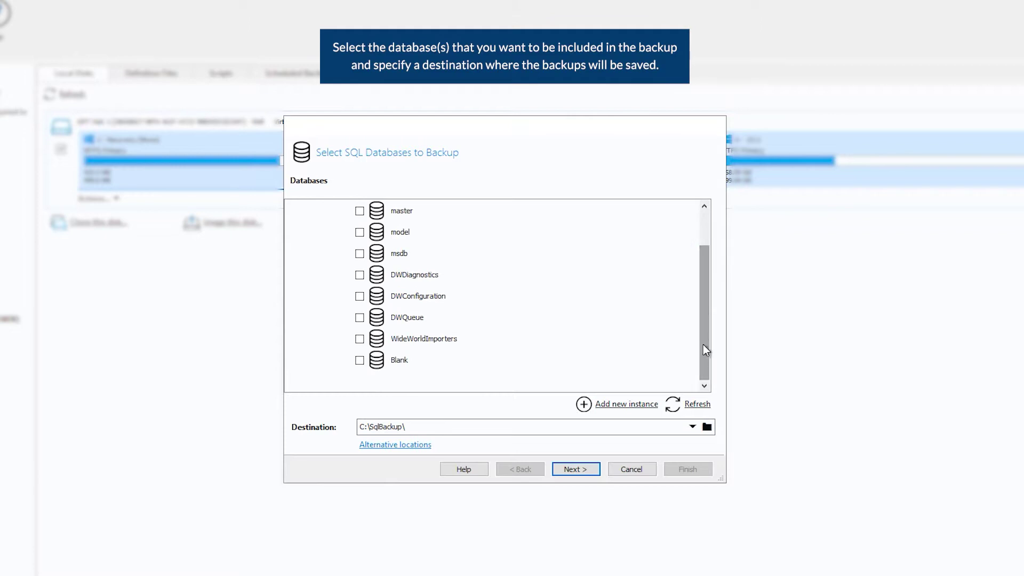
click(361, 362)
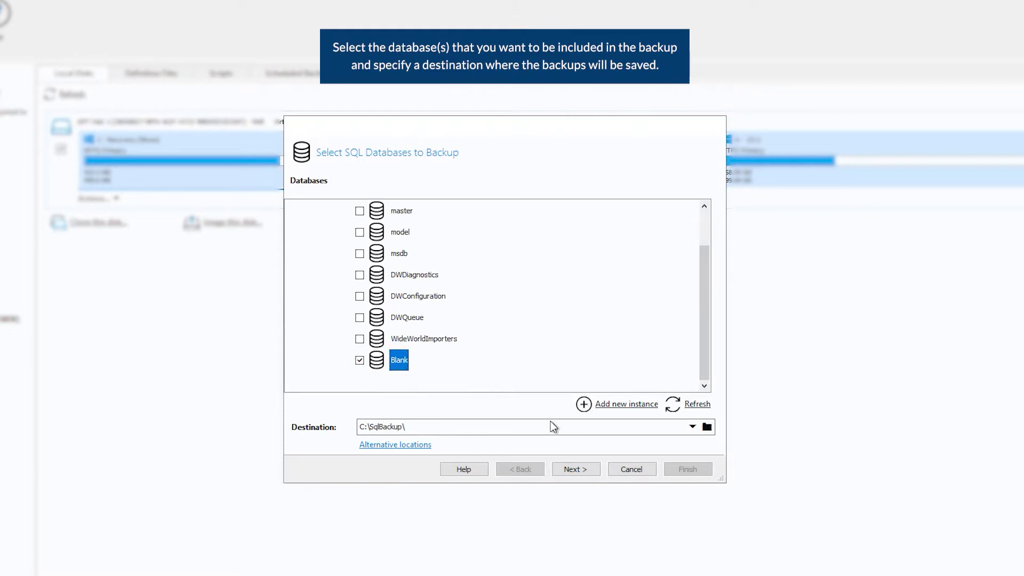
click(571, 470)
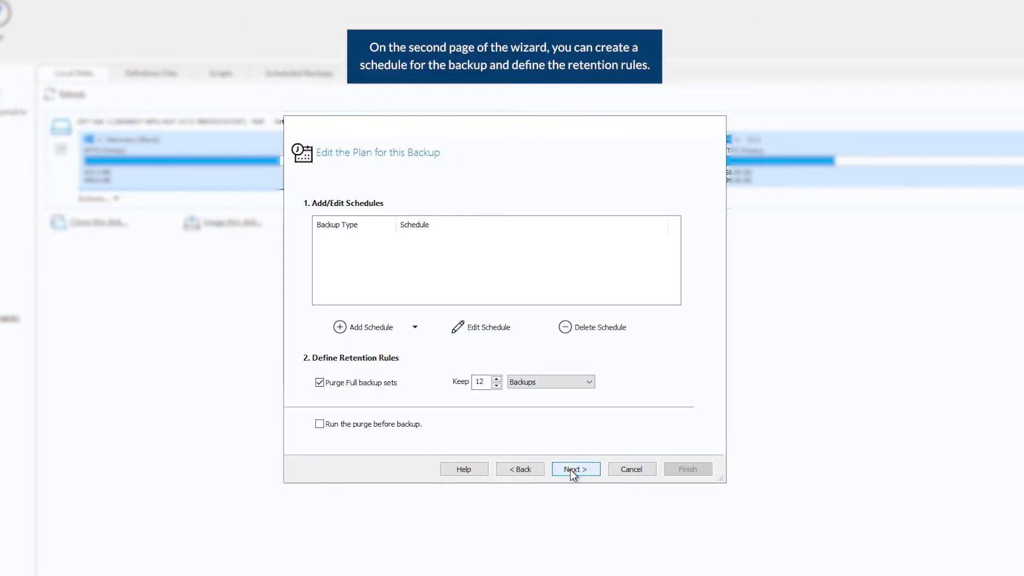
- Add a Full backup schedule running daily at 10:00
click(391, 335)
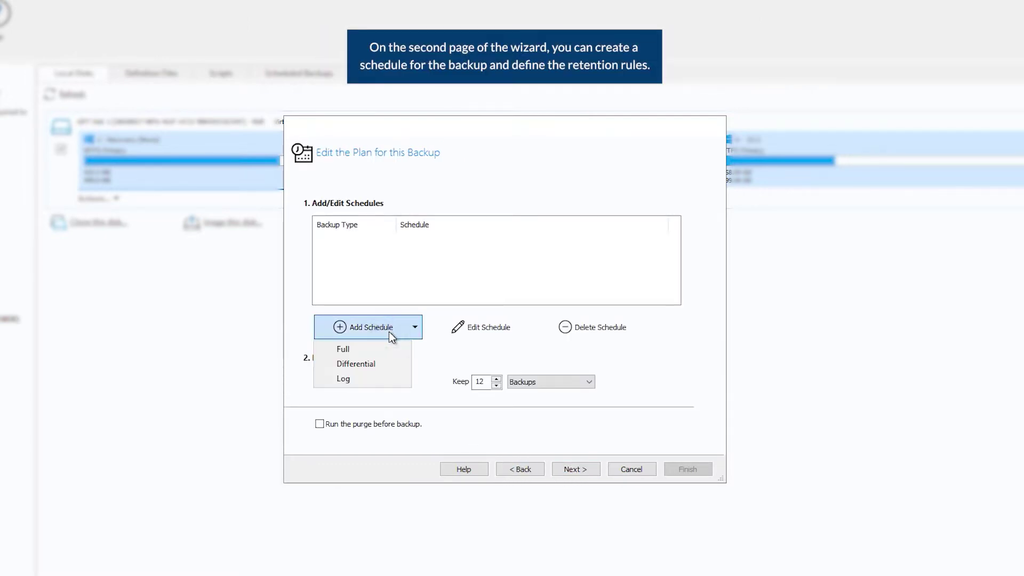
click(380, 348)
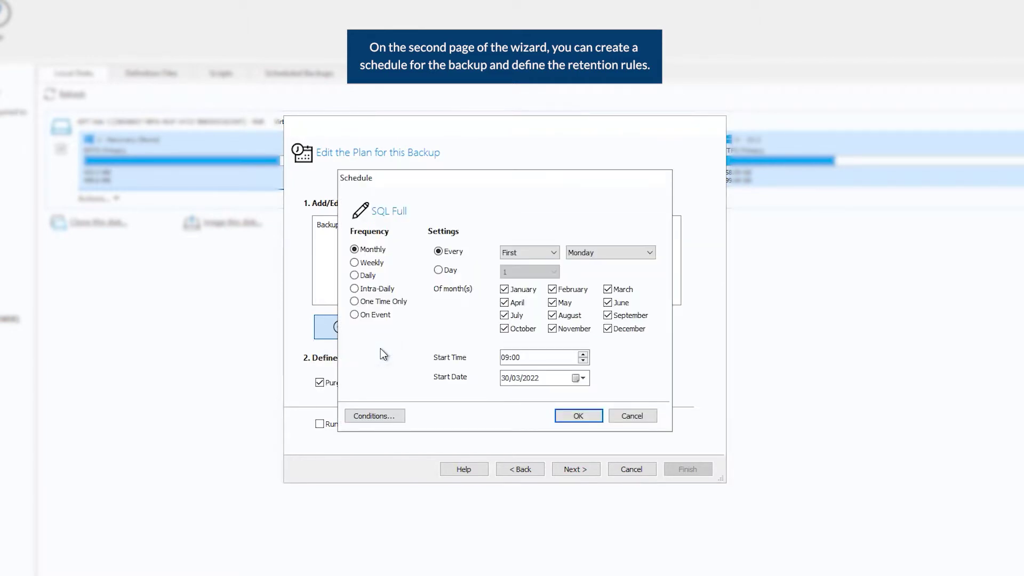
click(355, 276)
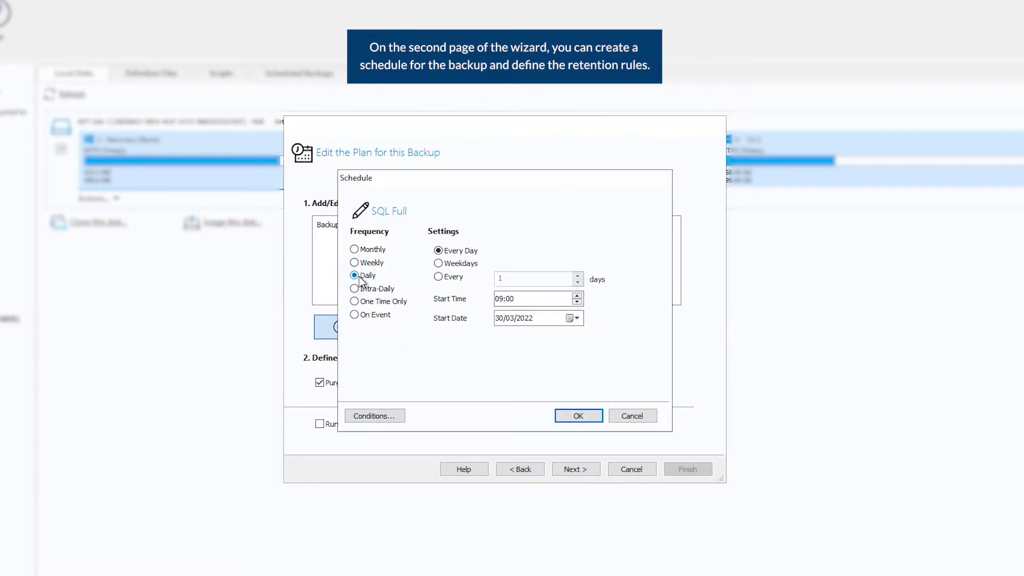
click(577, 296)
click(581, 416)
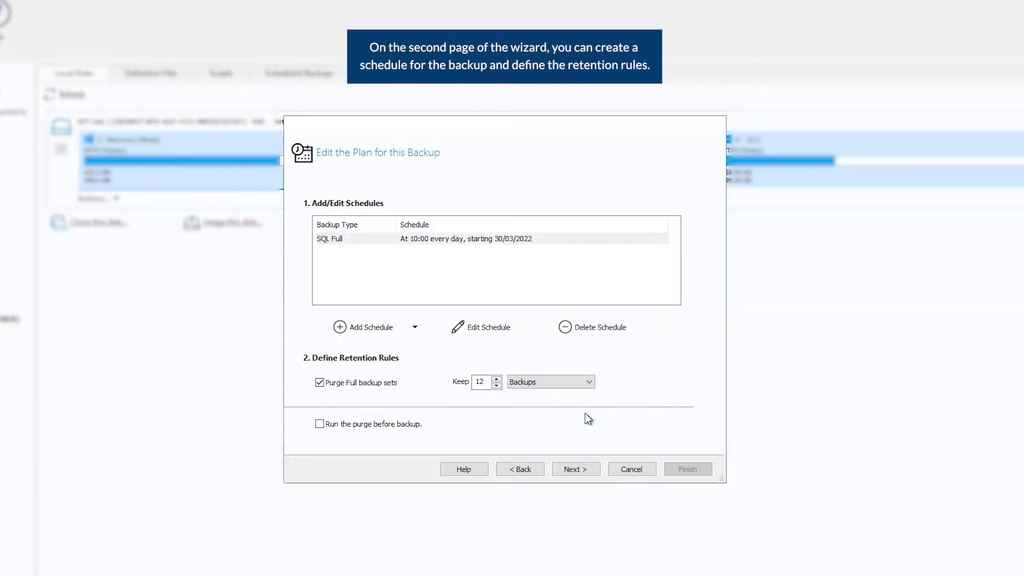
- Keep a maximum of 10 full backups and go to the summary
click(542, 382)
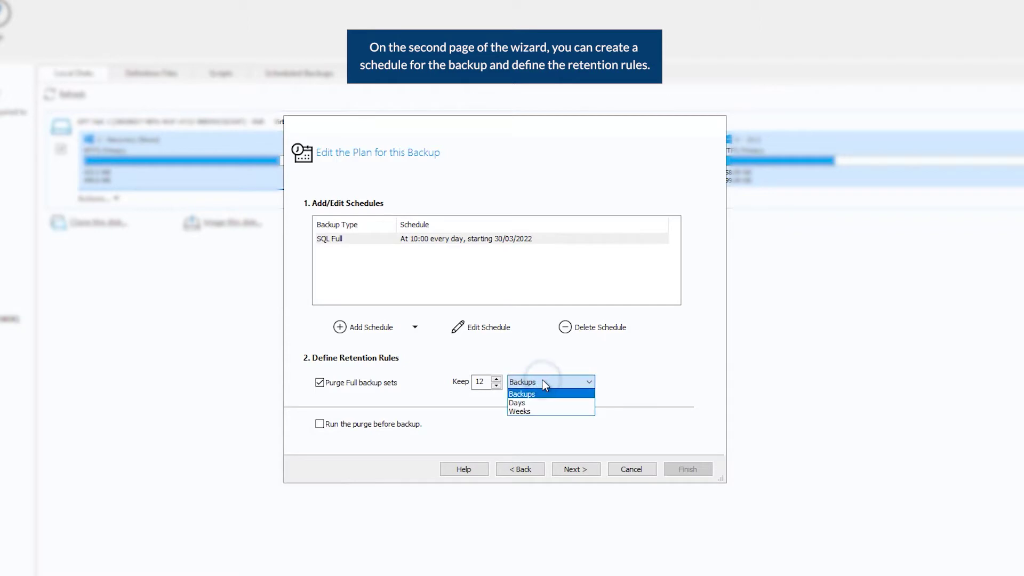
click(543, 382)
click(496, 386)
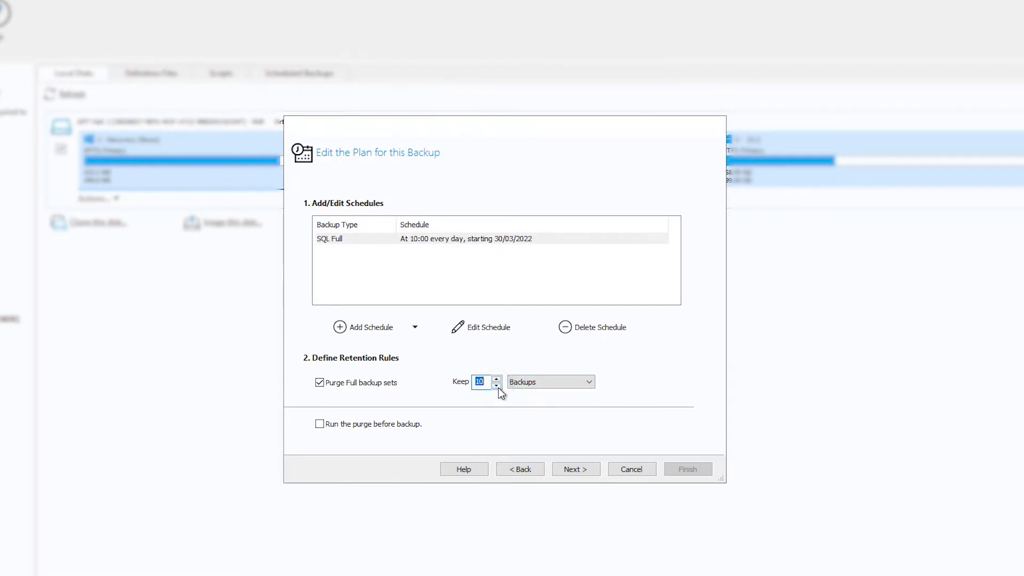
click(566, 469)
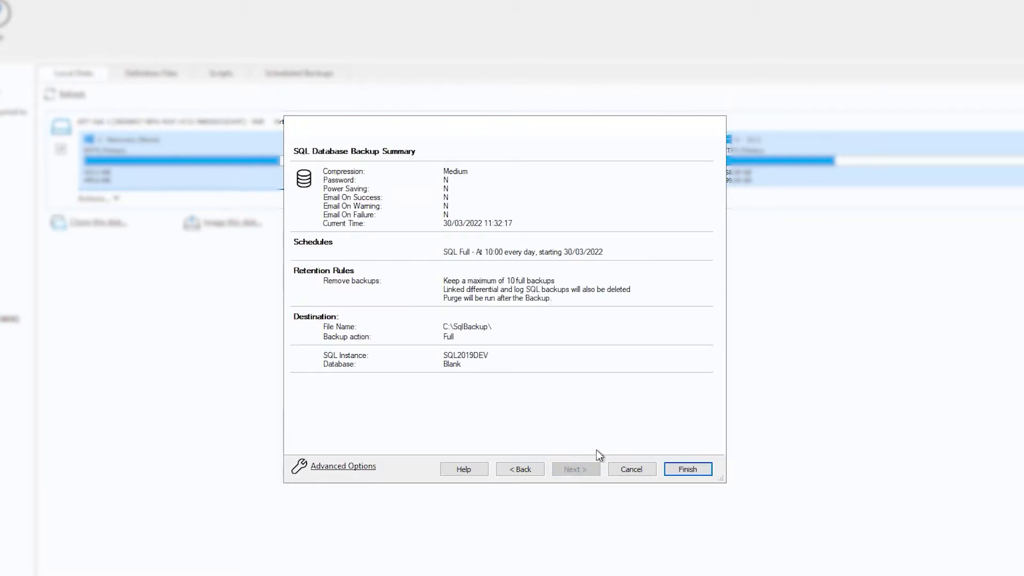
- Save the definition as 'My SQL Backup' and run the Blank database backup now
click(674, 467)
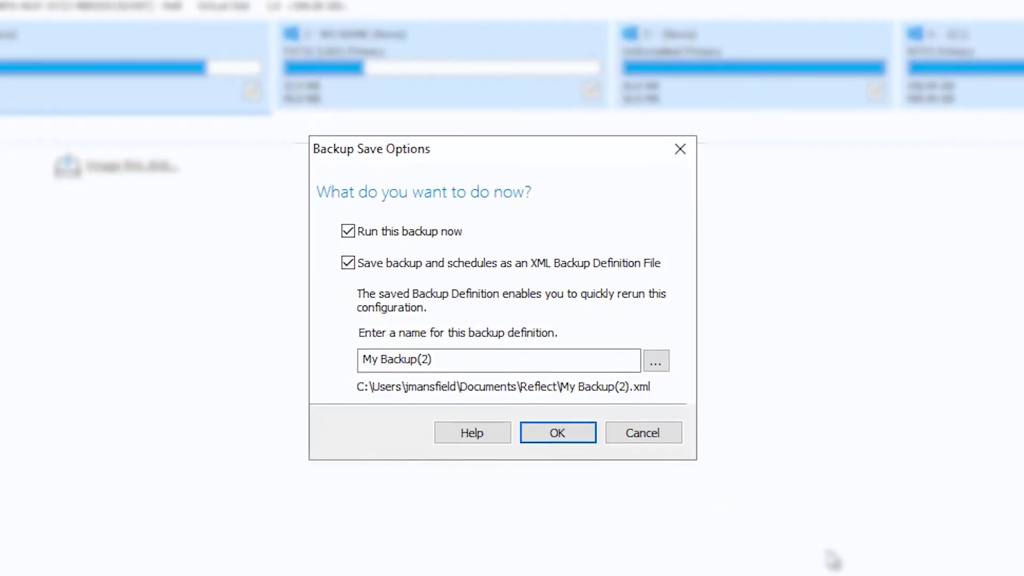
click(521, 363)
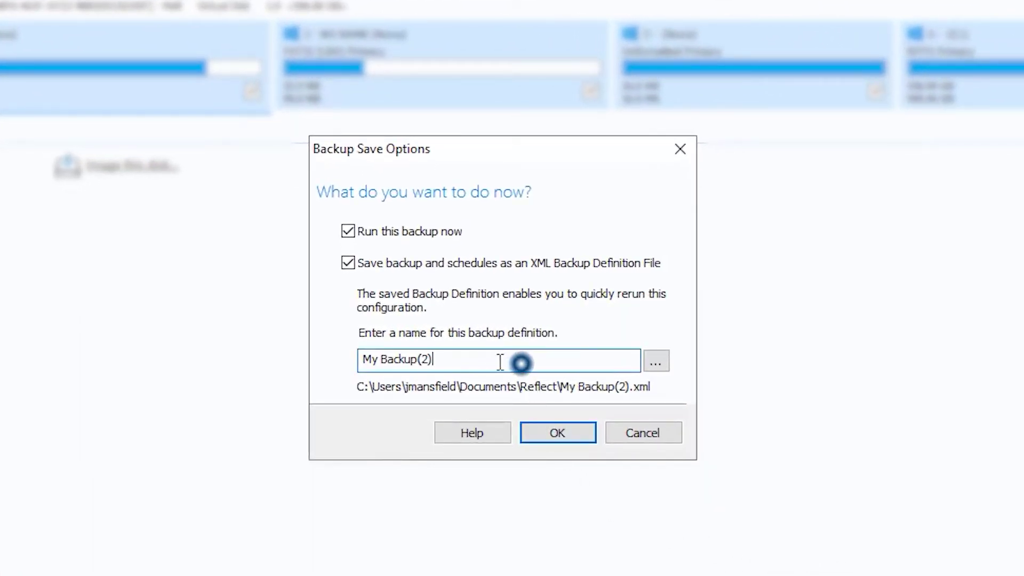
drag(500, 362, 360, 355)
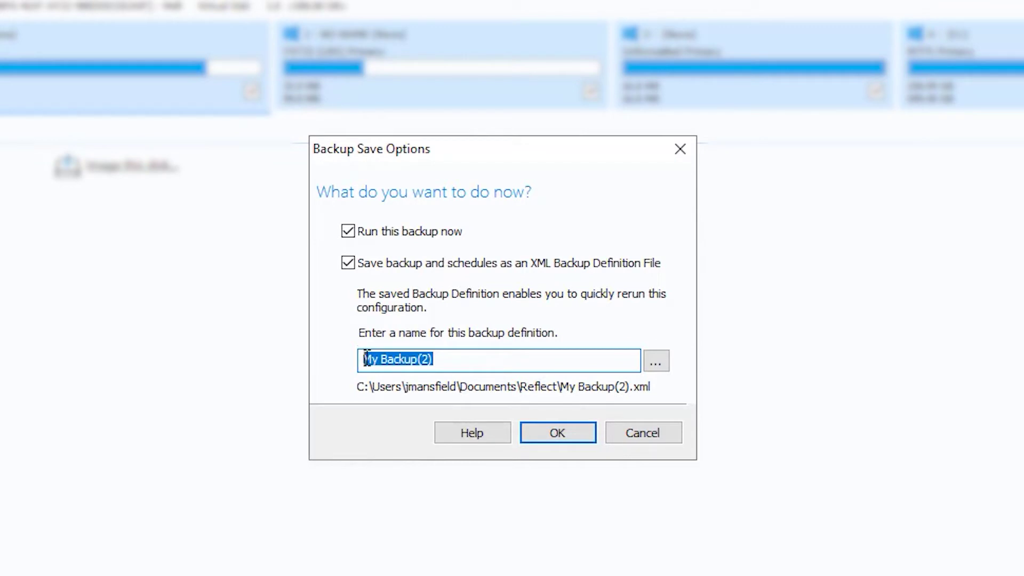
text(My S)
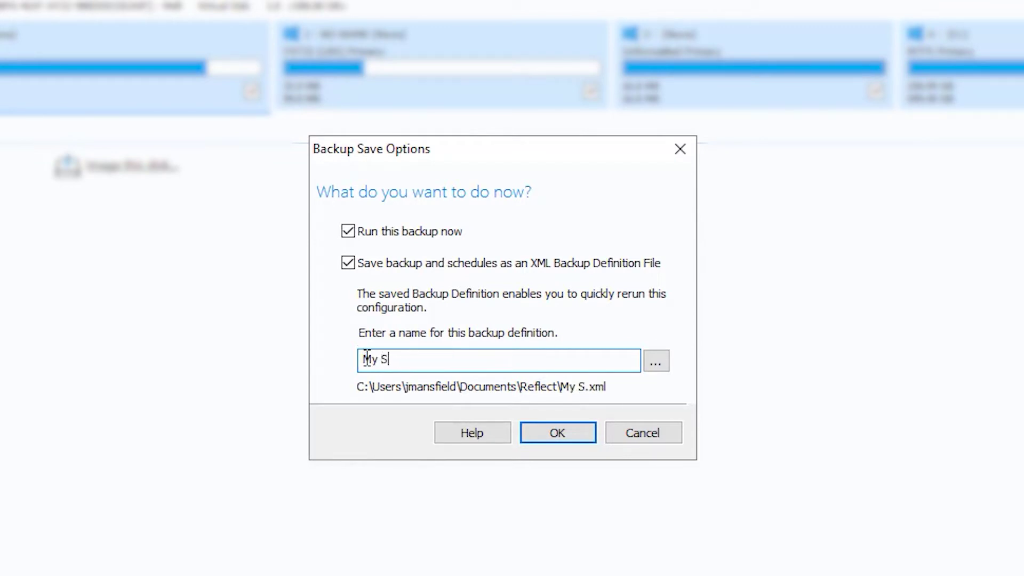
text(QL Backup)
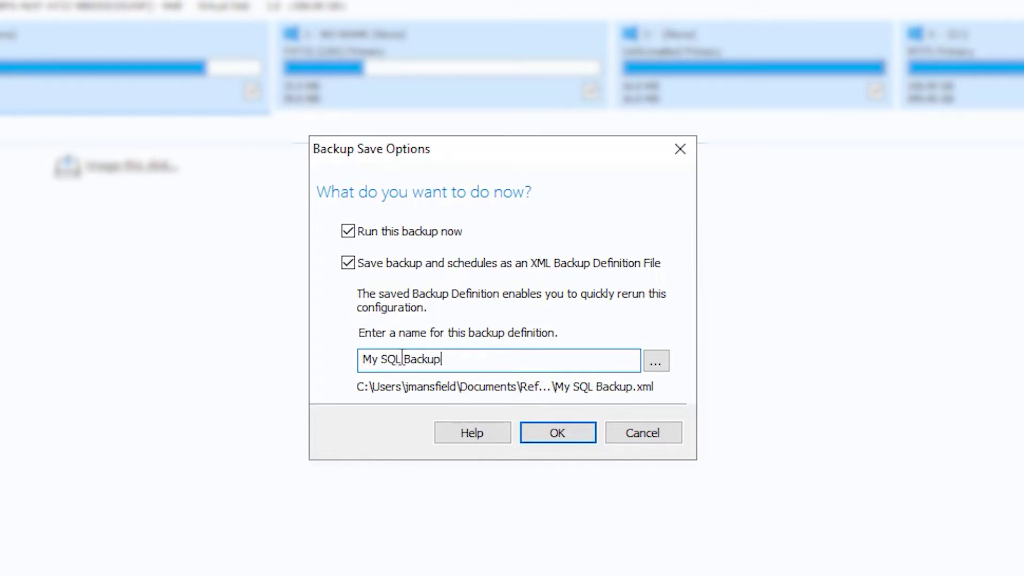
click(539, 428)
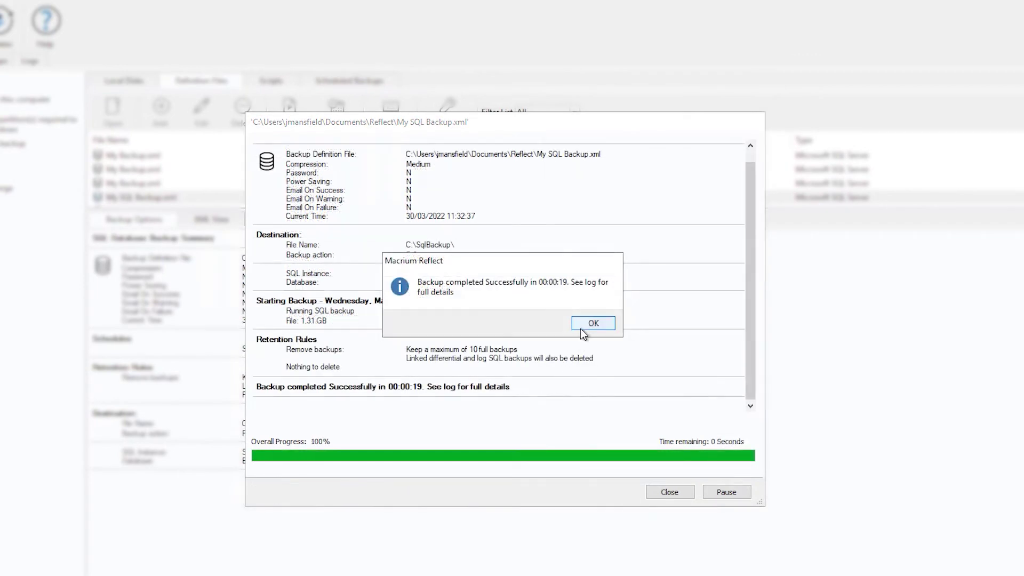
- Dismiss the completed backup and start Continuous Backup, showing the FULL recovery model notice
click(581, 329)
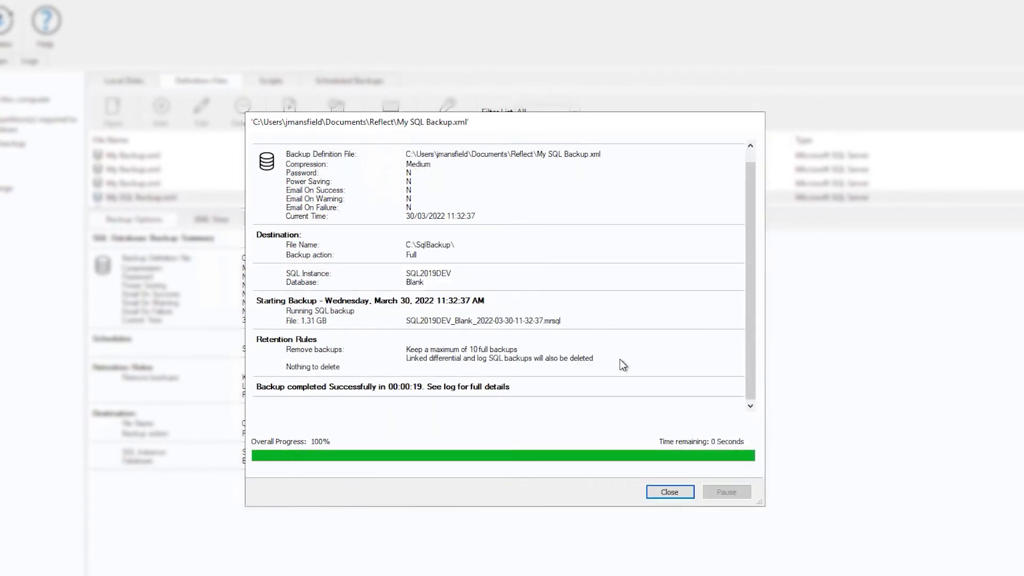
click(664, 494)
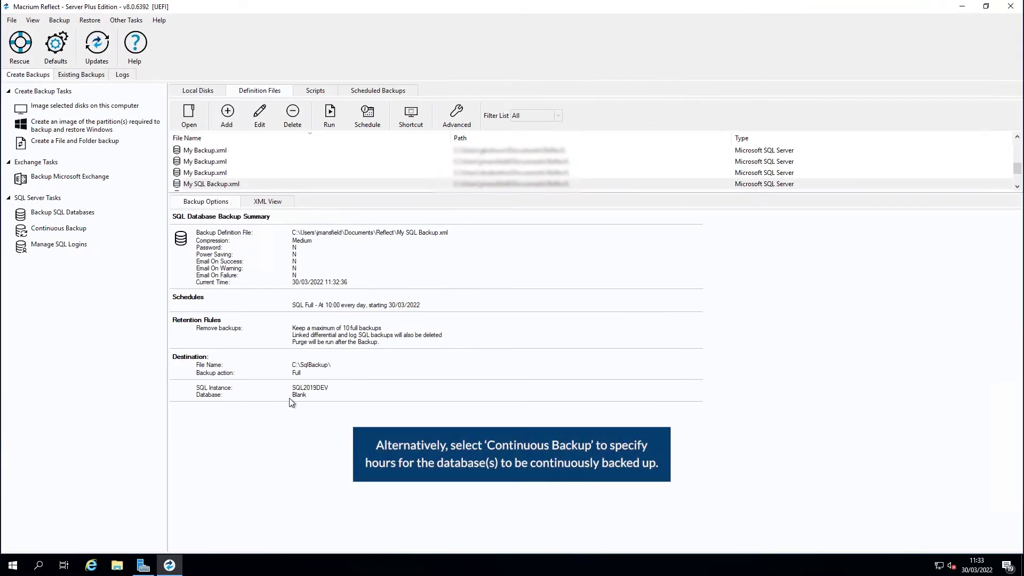
click(112, 231)
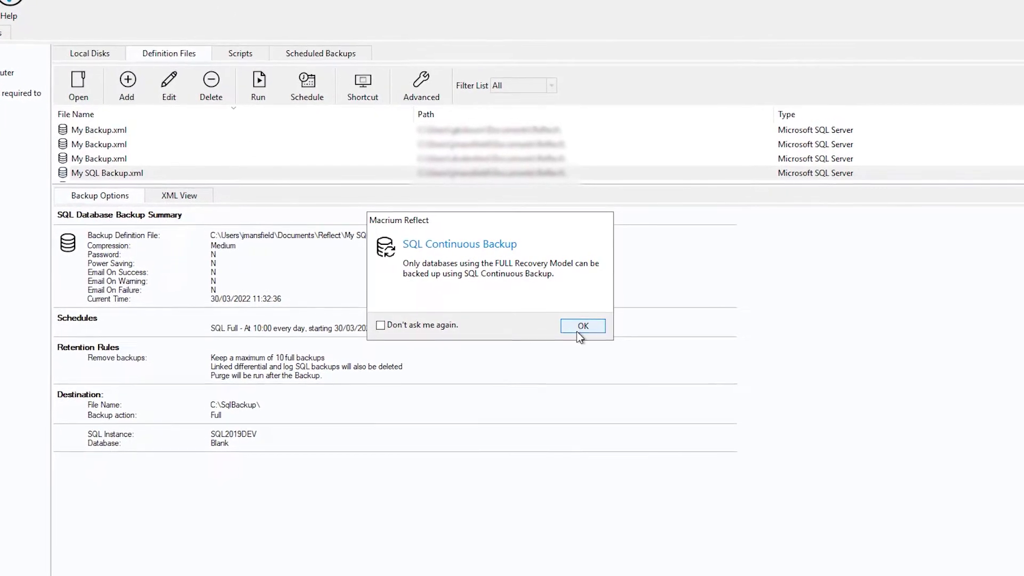
- Enable SQL continuous backup to C:\SQLBackup\ with 15-minute log backups and finish
click(578, 333)
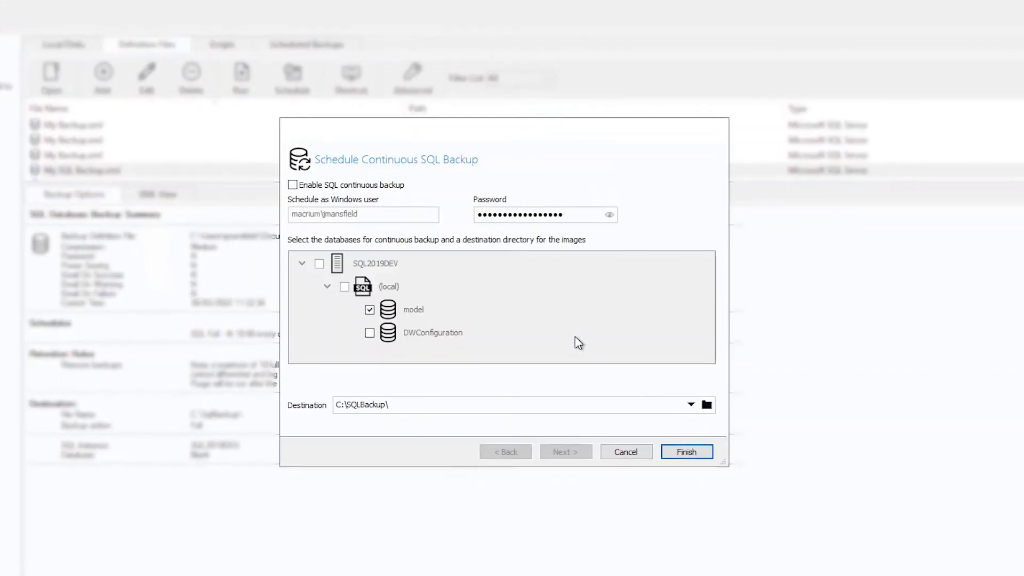
click(326, 188)
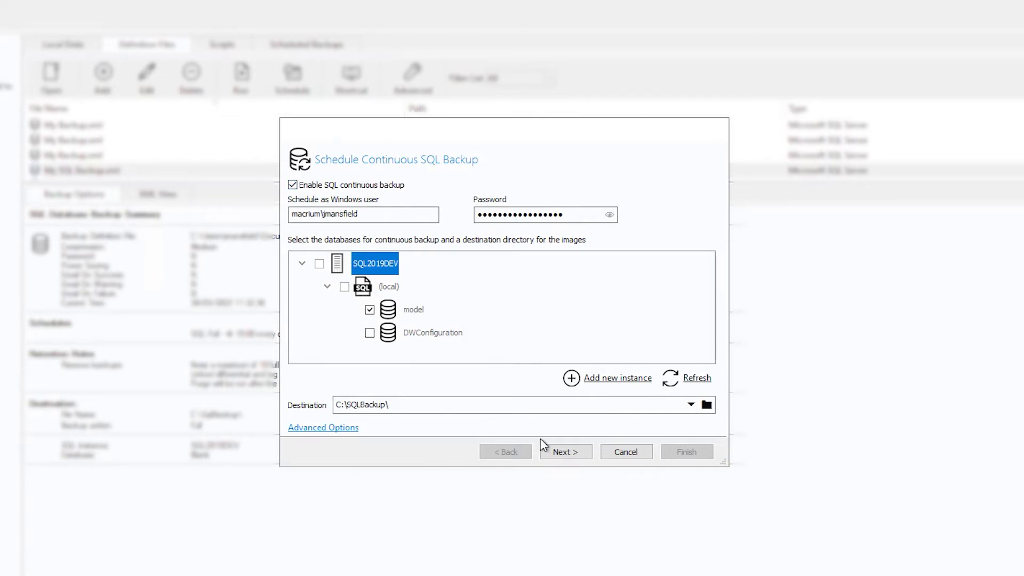
click(555, 451)
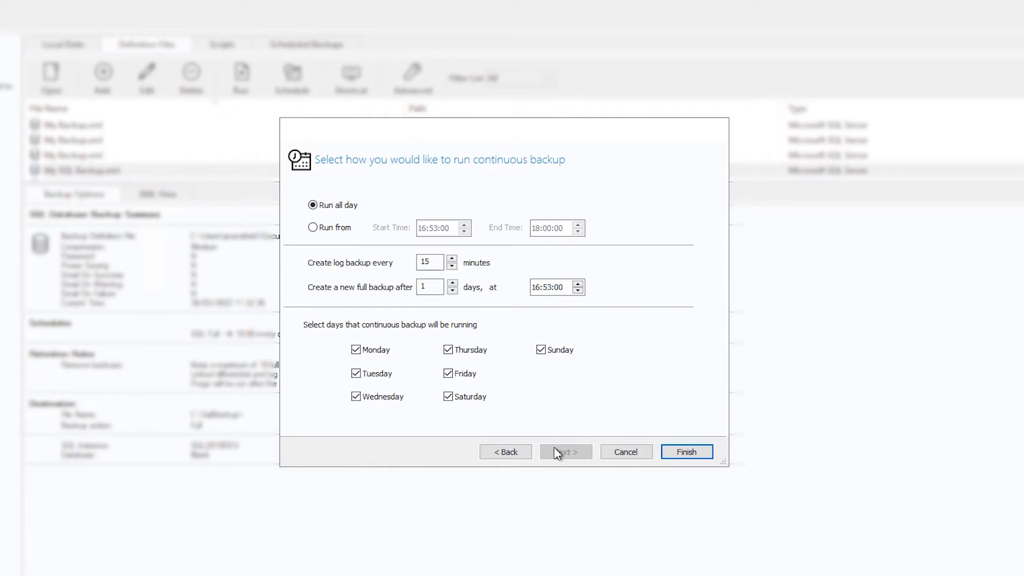
click(669, 453)
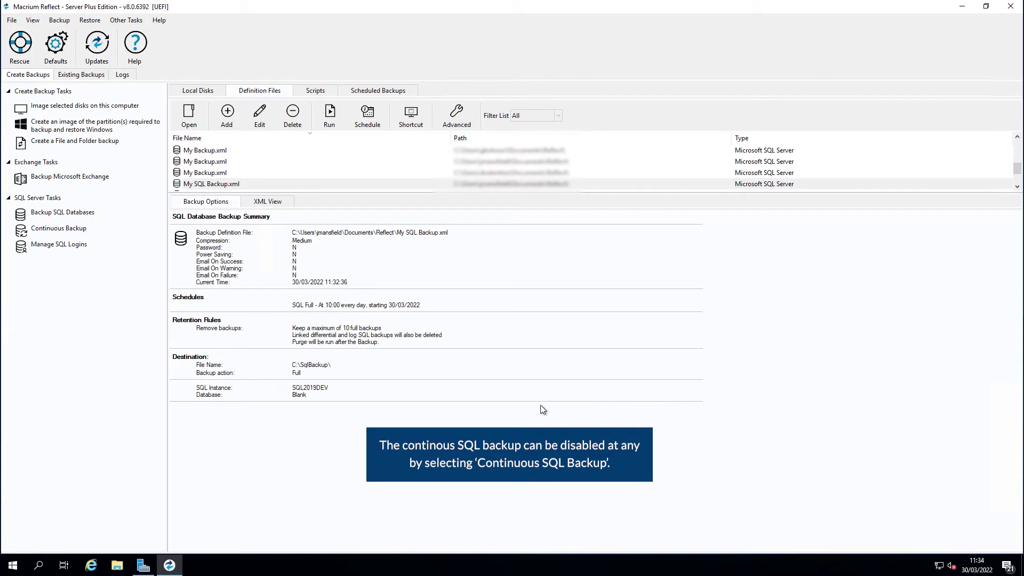
- Untick Enable SQL continuous backup in the Continuous Backup settings and save
click(71, 235)
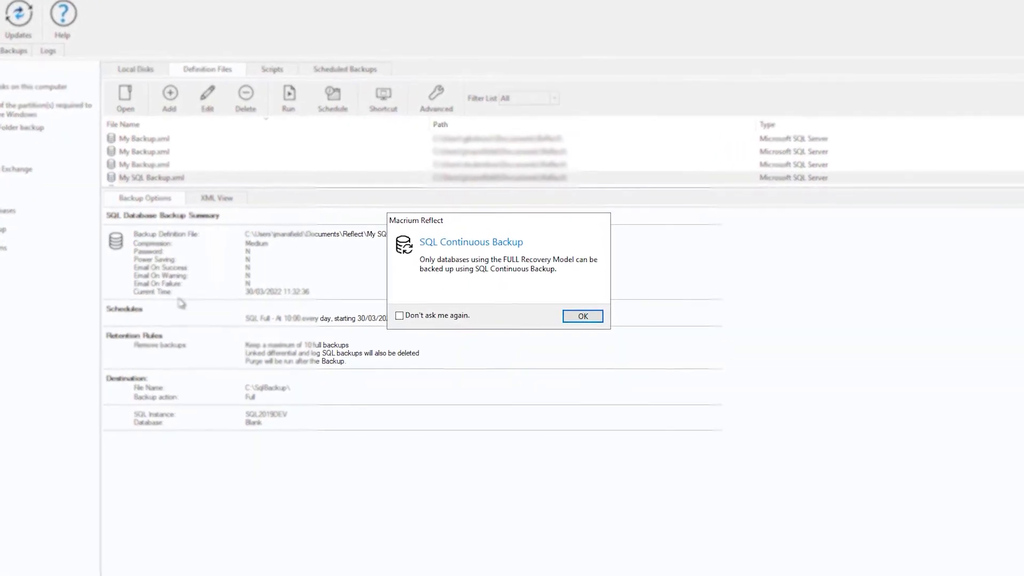
click(568, 320)
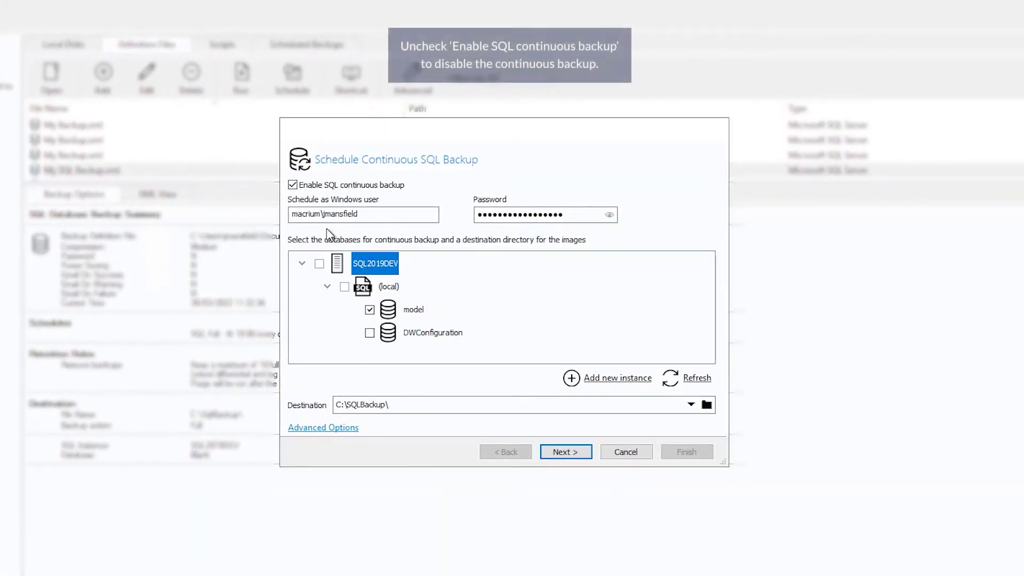
click(294, 185)
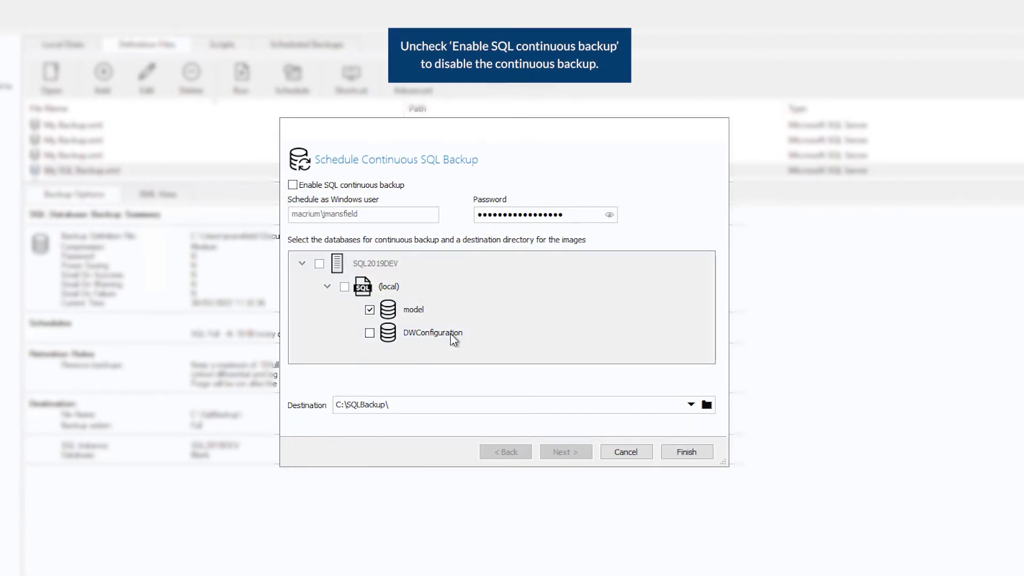
click(674, 452)
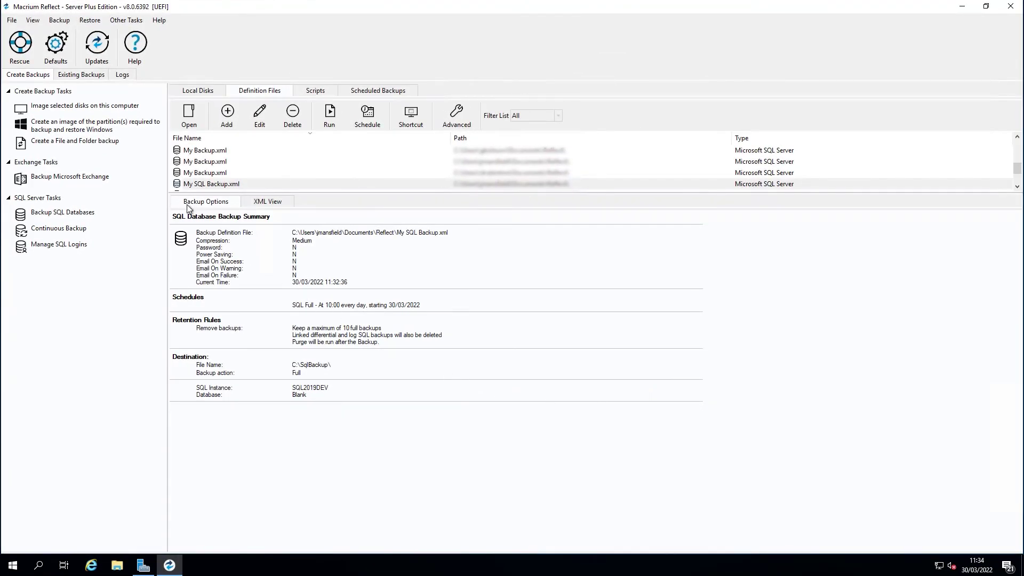
- Select Blank under Existing Backups > SQL, using the 30/03/2022 11:32:52 restore point
click(83, 78)
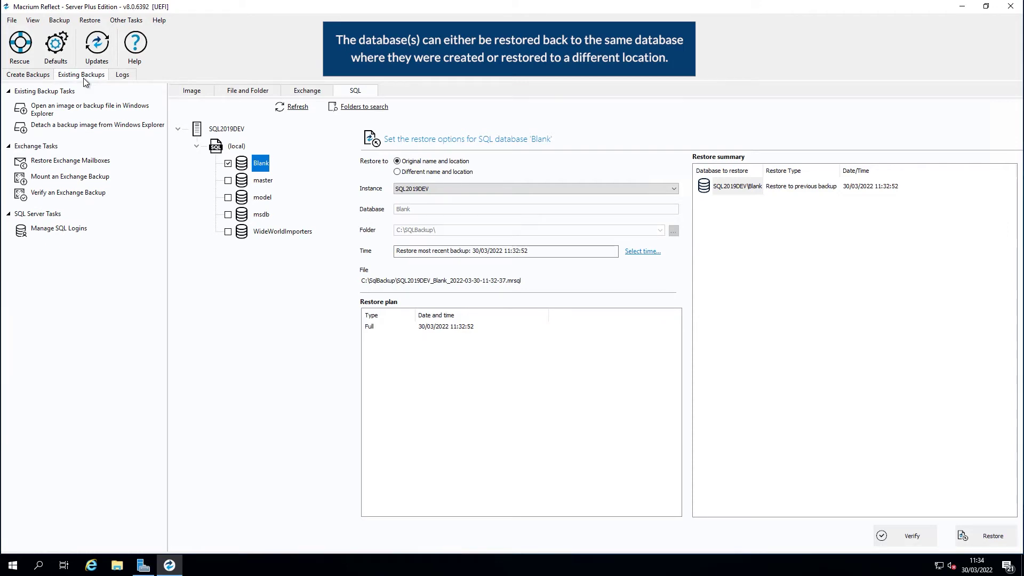
click(228, 164)
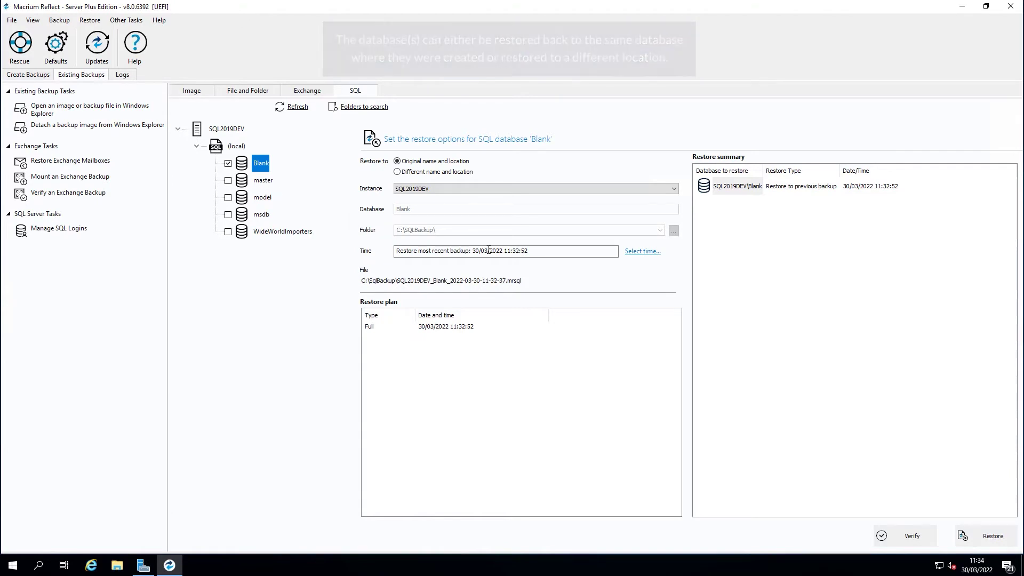
click(648, 251)
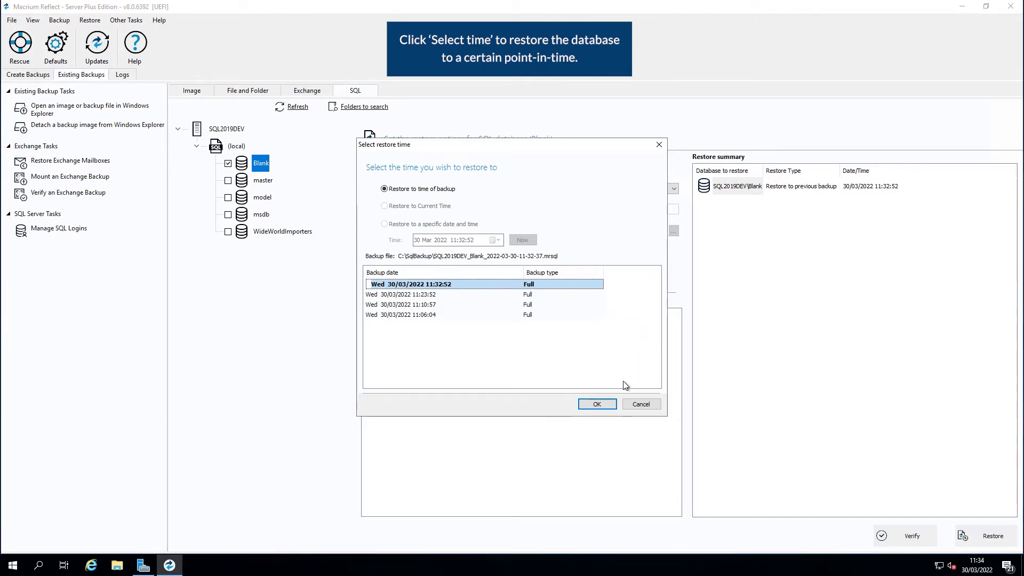
click(597, 404)
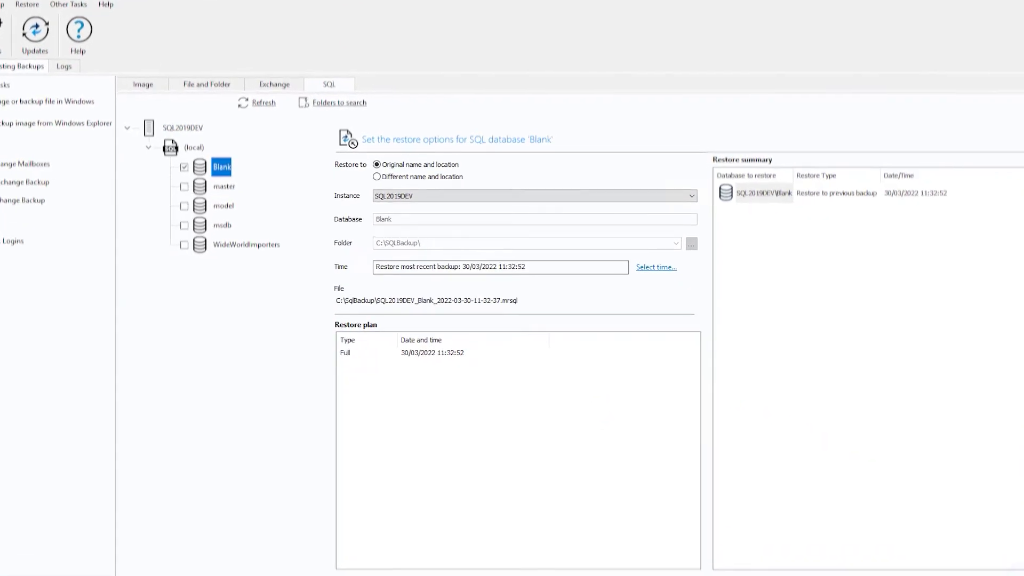
- Run the Blank restore to its original location, confirm the data-loss warning, and close once finished
click(970, 542)
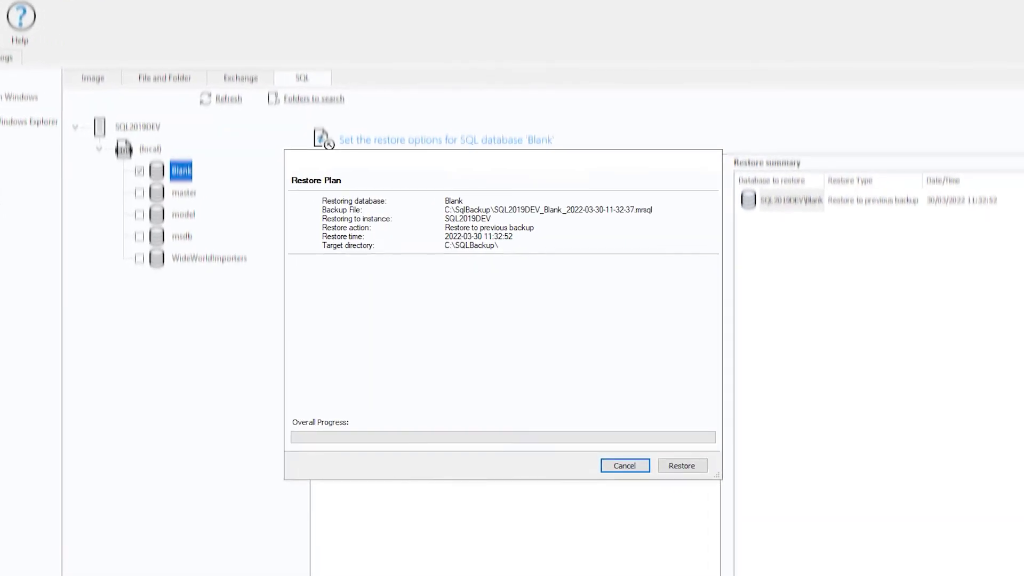
click(686, 467)
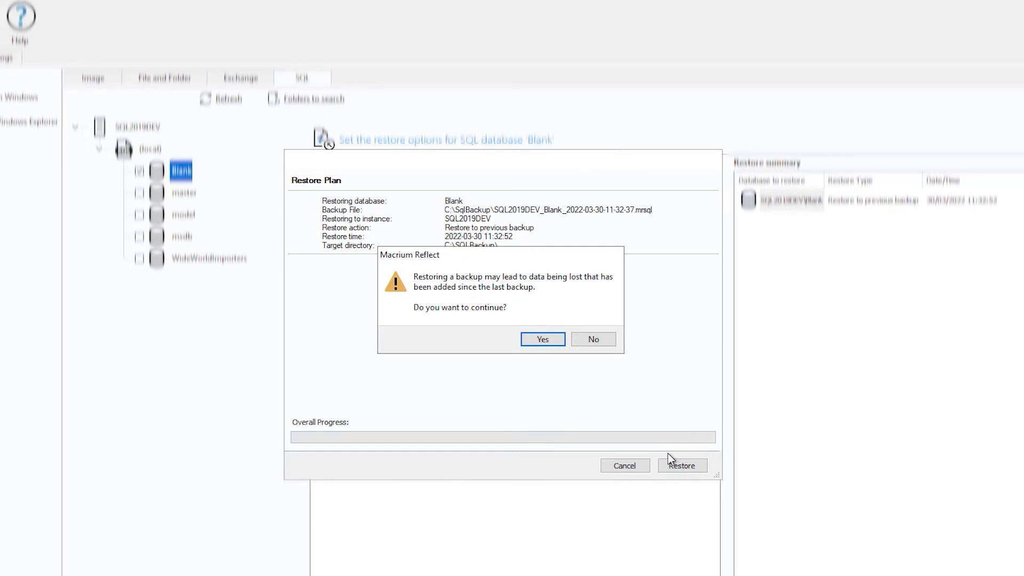
click(559, 340)
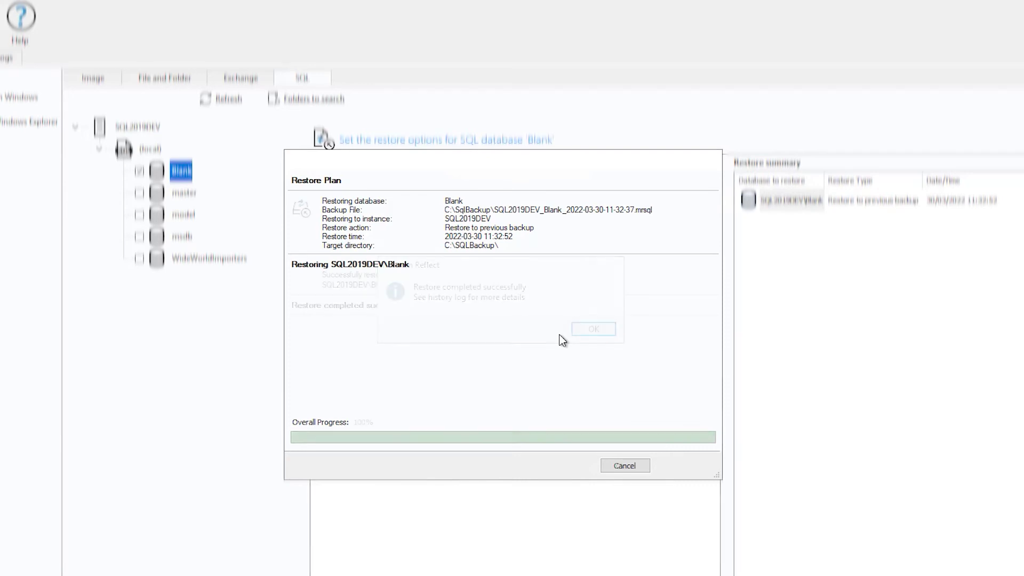
click(581, 333)
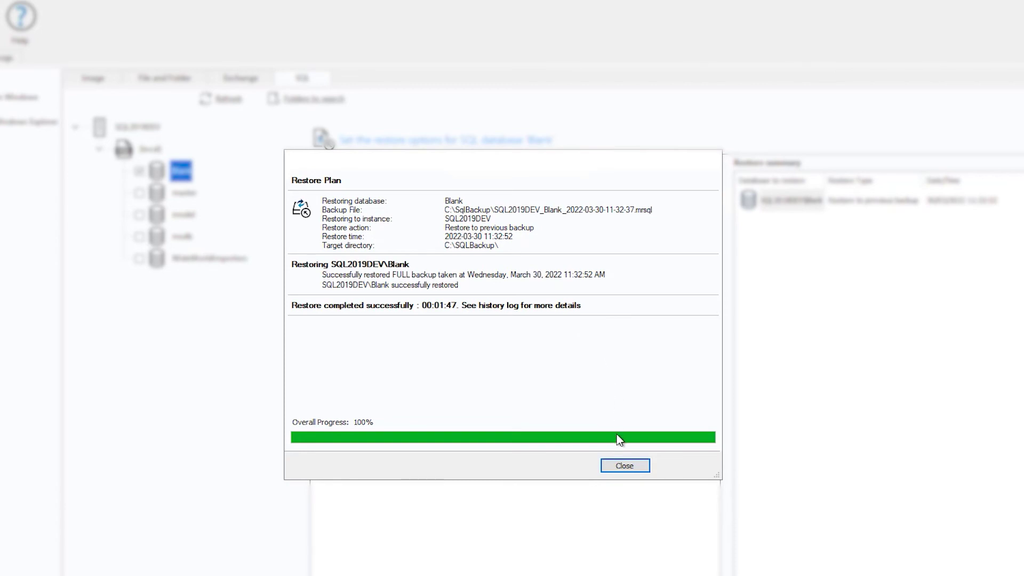
click(612, 467)
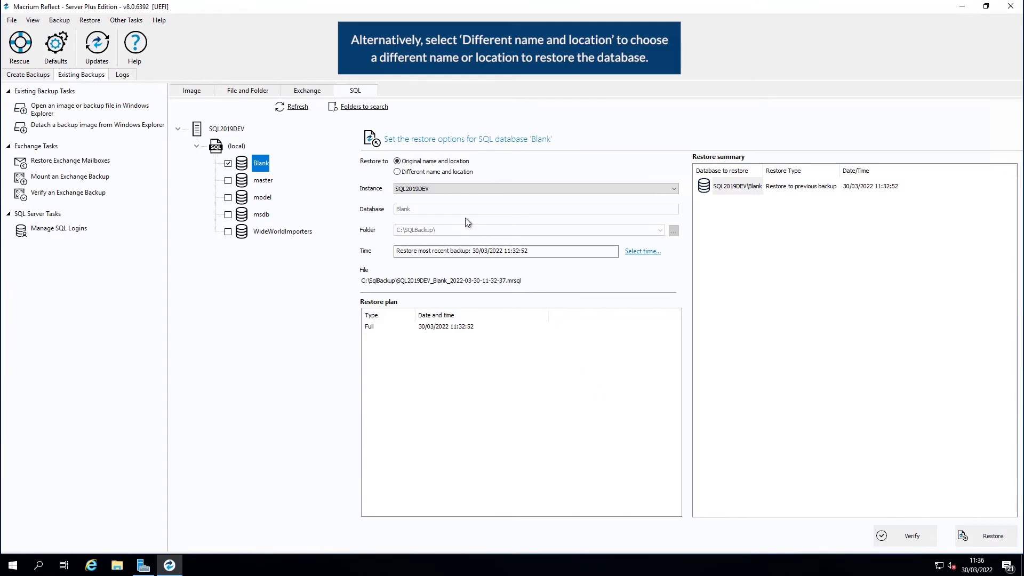
- Restore Blank from the latest backup to a different name and location (SQL2019DEV, C:\SQLBackup\) and review the plan
click(426, 173)
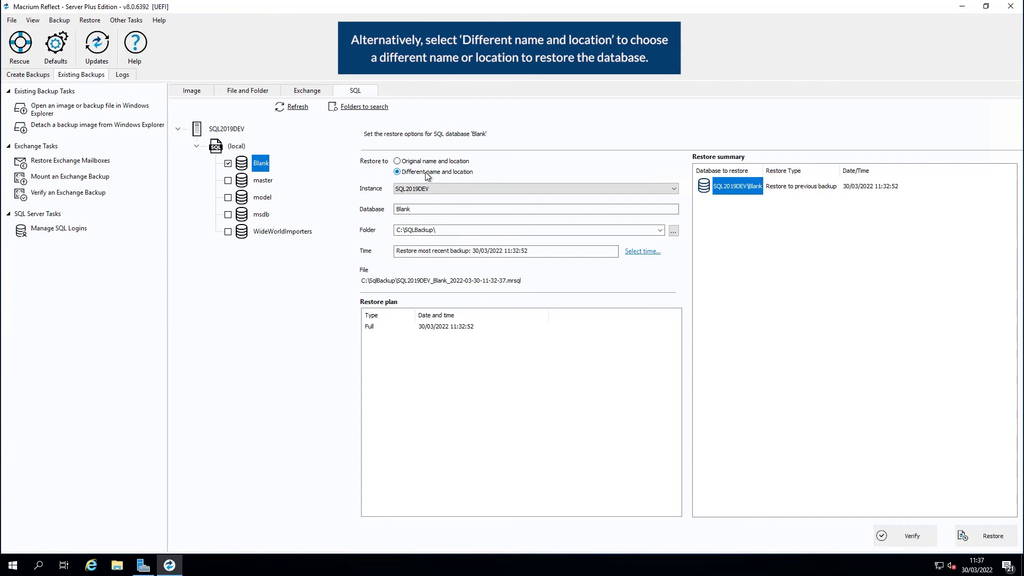
click(639, 251)
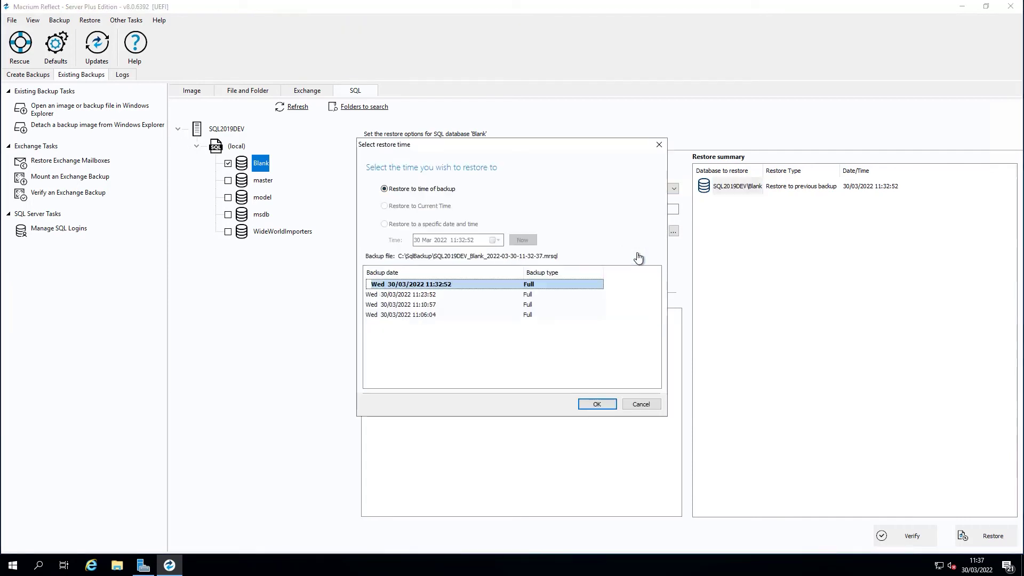
click(597, 404)
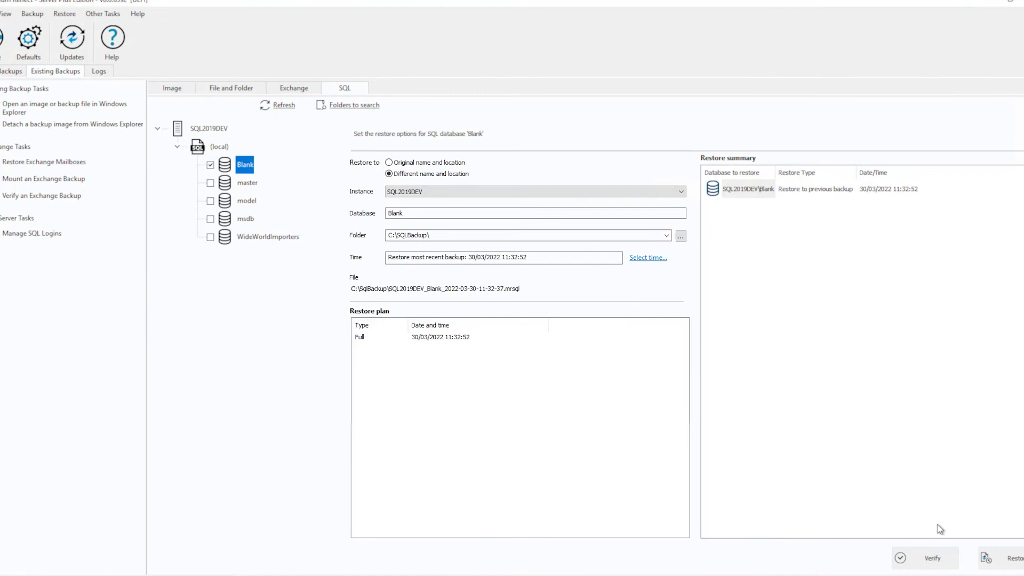
click(999, 558)
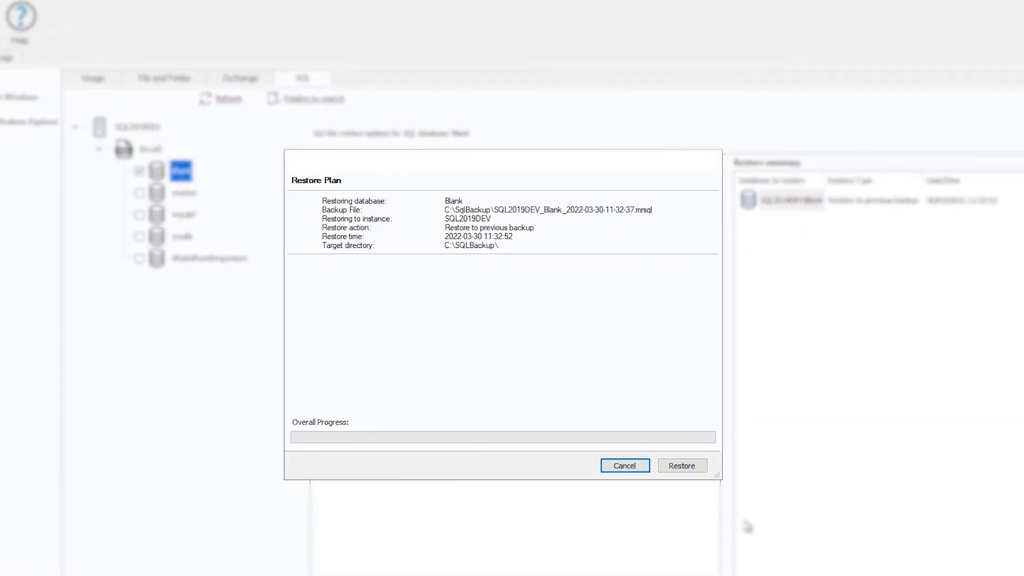
- Run the Blank restore to C:\SQLBackup\, accepting the data-loss warning, and close the completed plan
click(696, 465)
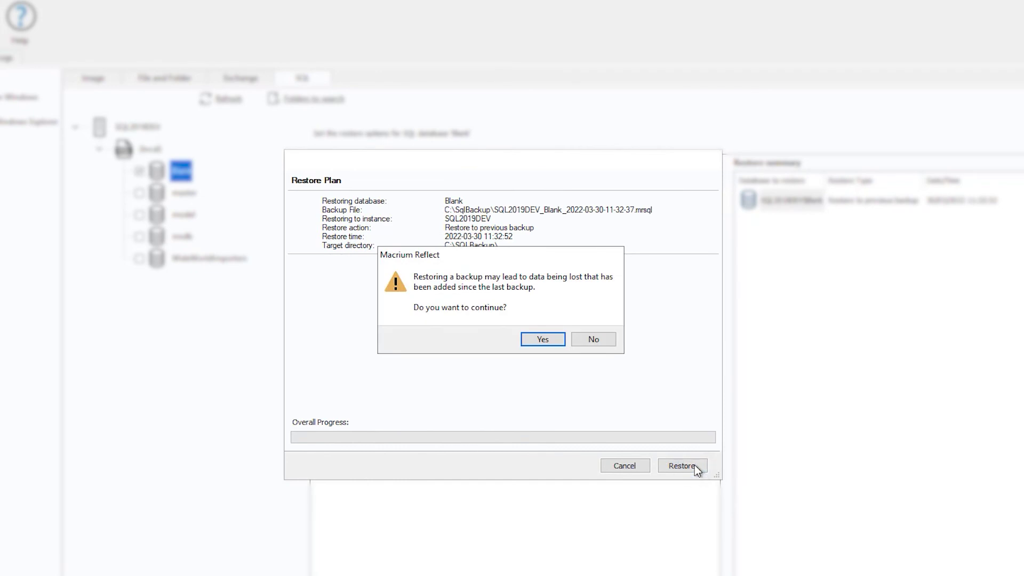
click(541, 342)
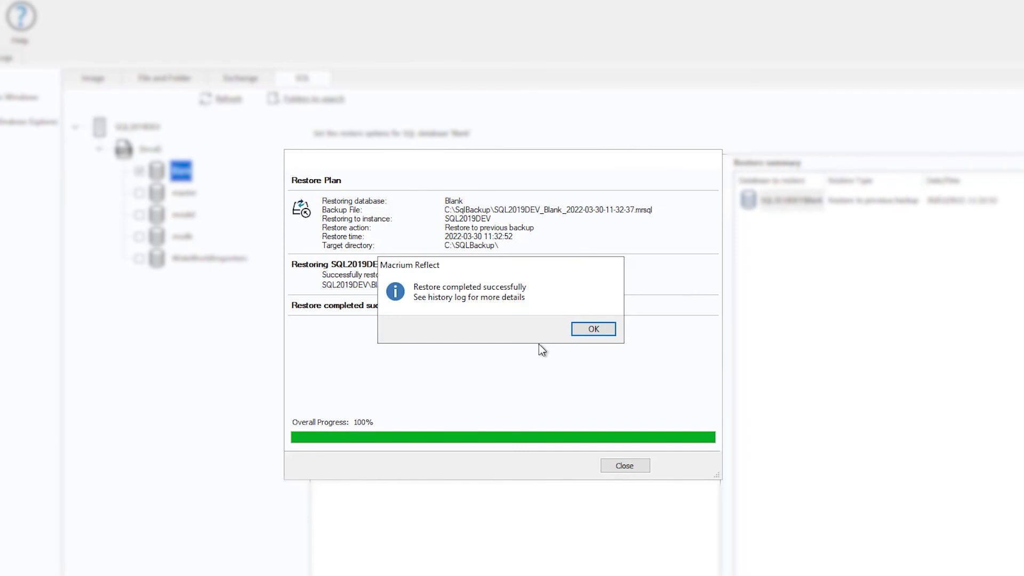
click(601, 323)
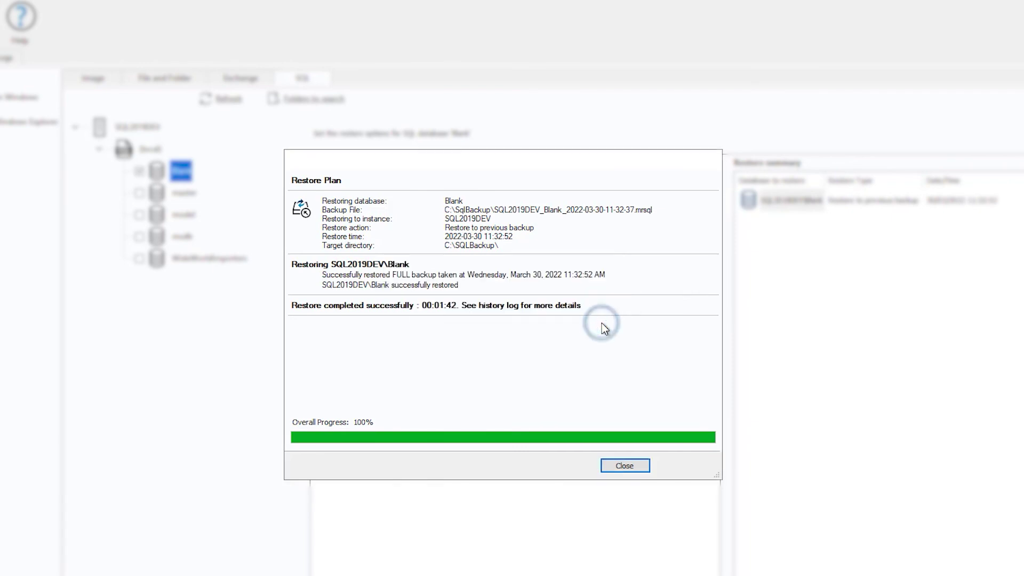
click(625, 465)
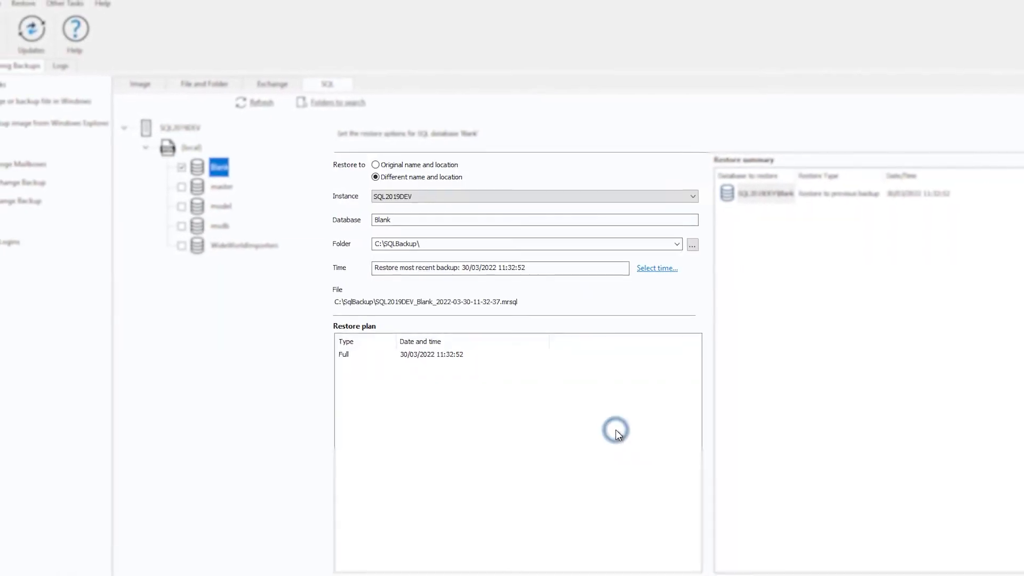